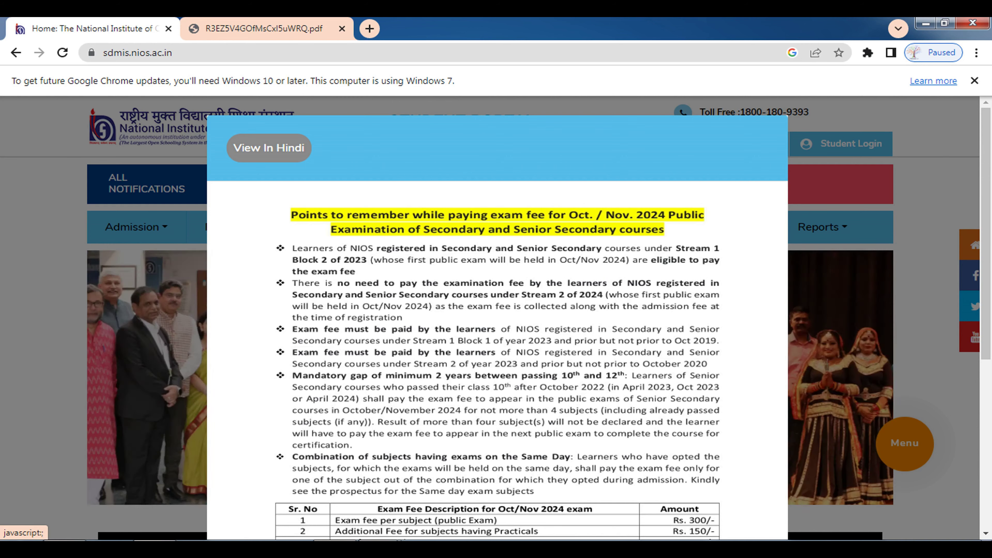
scroll(498, 313, down, 3)
scroll(498, 313, down, 2)
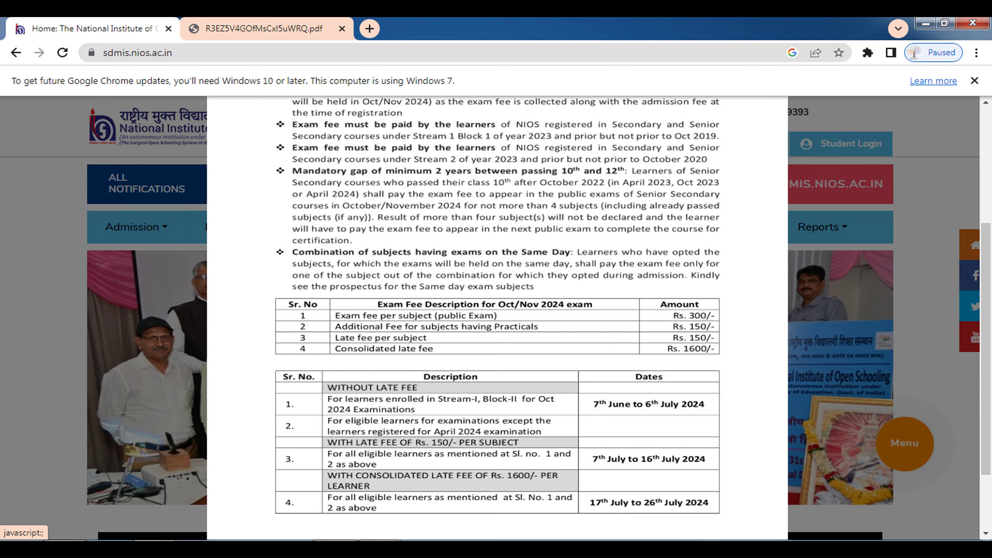
scroll(498, 312, up, 5)
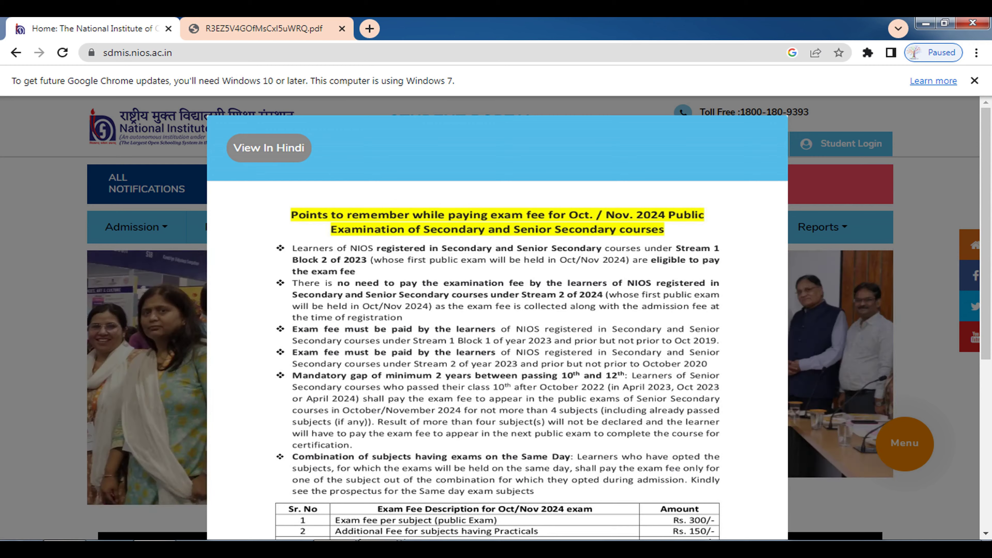
scroll(498, 318, down, 7)
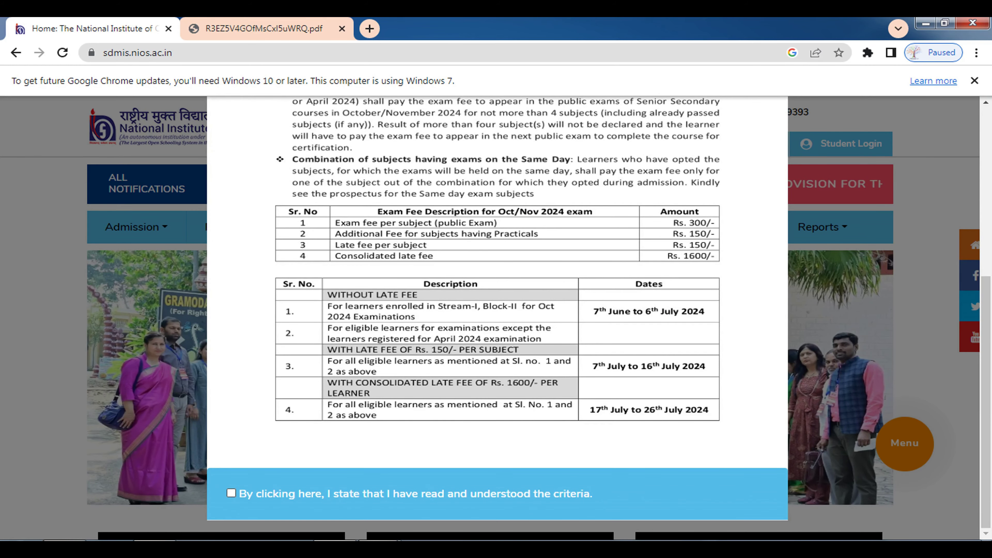
Tick the 'read and understood the criteria' box and proceed to exam fee registration
click(231, 493)
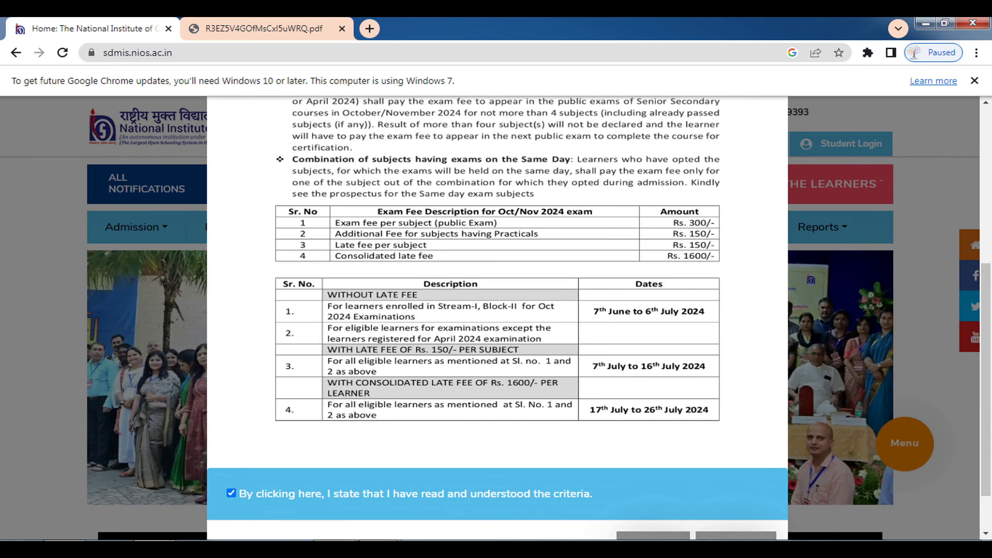
scroll(498, 318, down, 2)
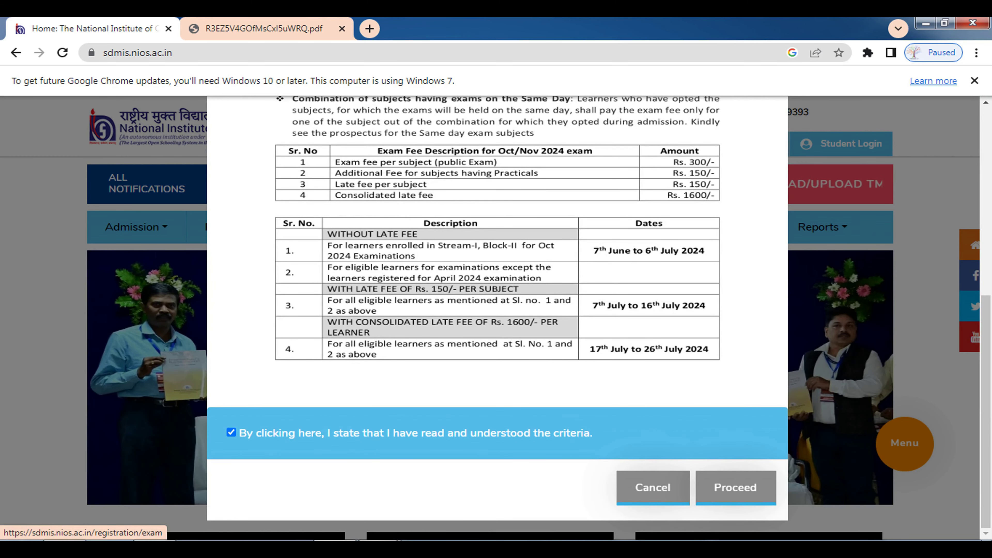
click(735, 487)
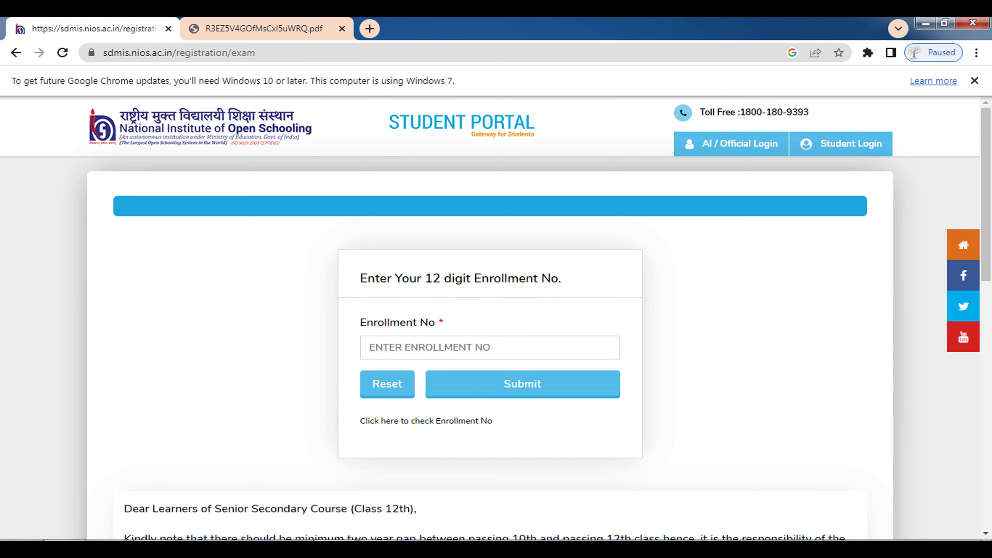
Paste the learner's 12-digit enrollment number into the Enrollment No field and submit it
click(371, 347)
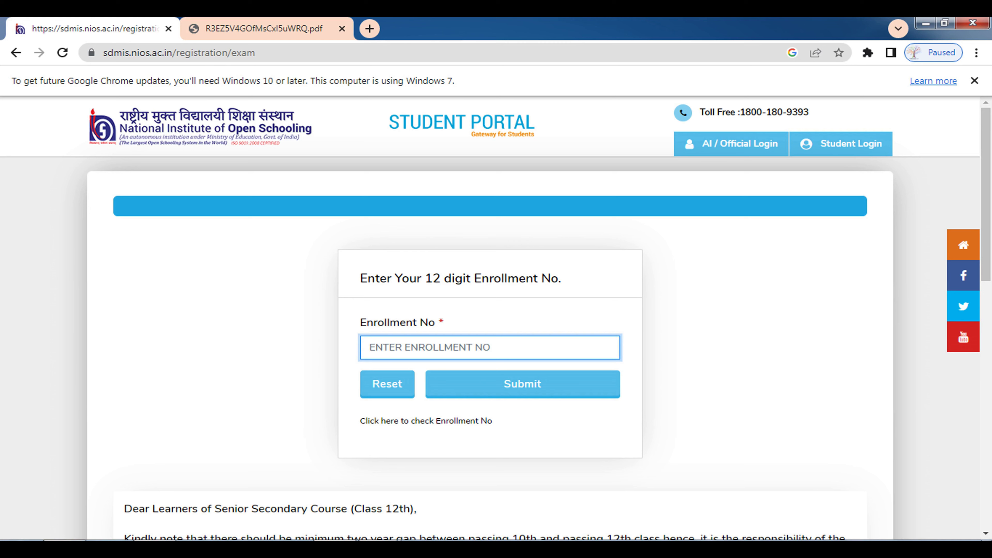
key(ctrl+v)
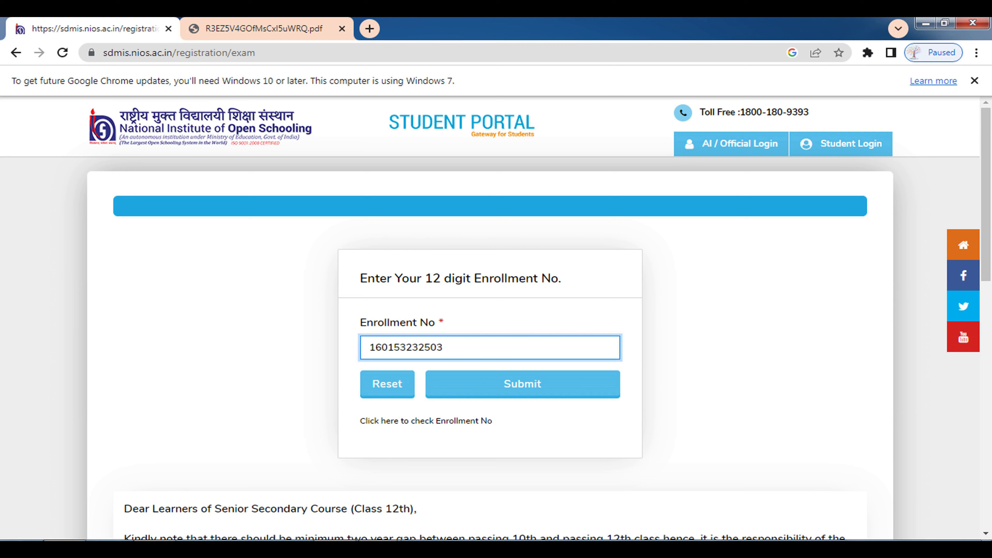
key(Return)
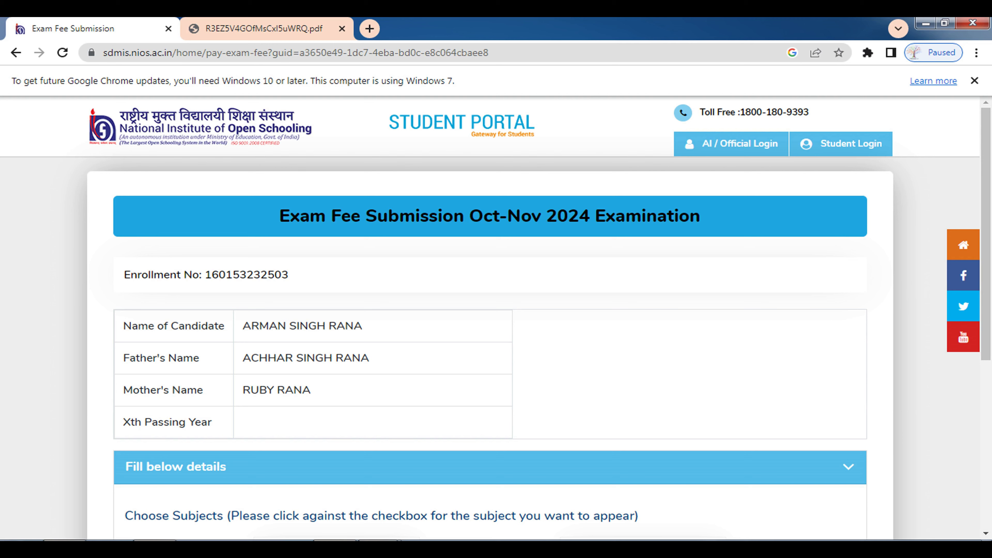
Select English-202 and Mathematics-211 as the exam subjects
scroll(495, 318, down, 5)
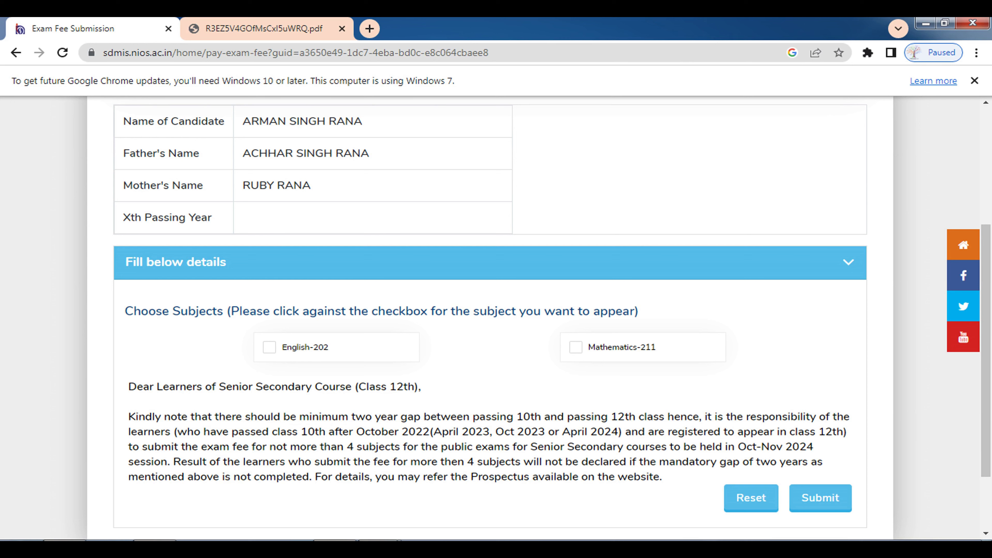
click(269, 346)
click(576, 347)
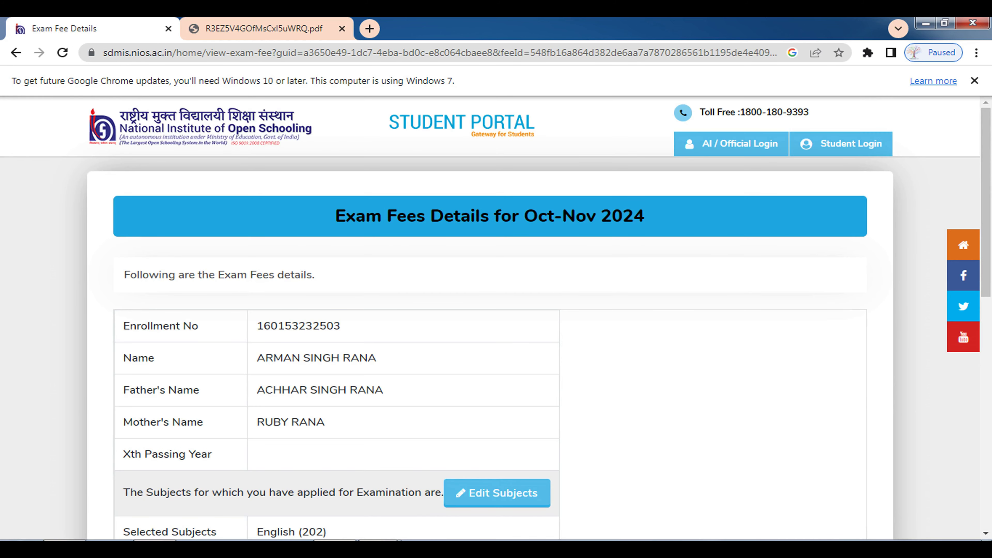
Review the ₹800 fee details, then return to edit the exam subjects
scroll(495, 319, down, 6)
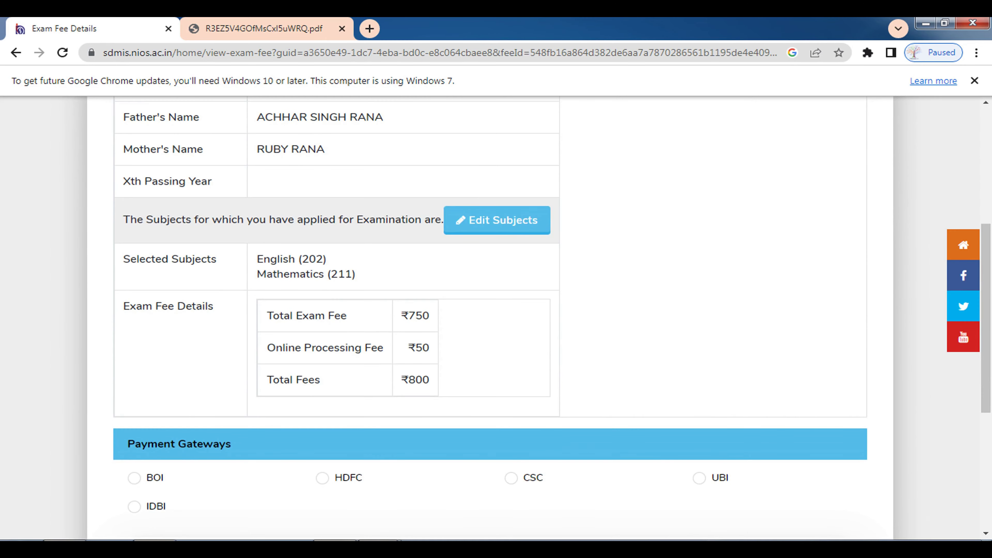
scroll(496, 318, up, 3)
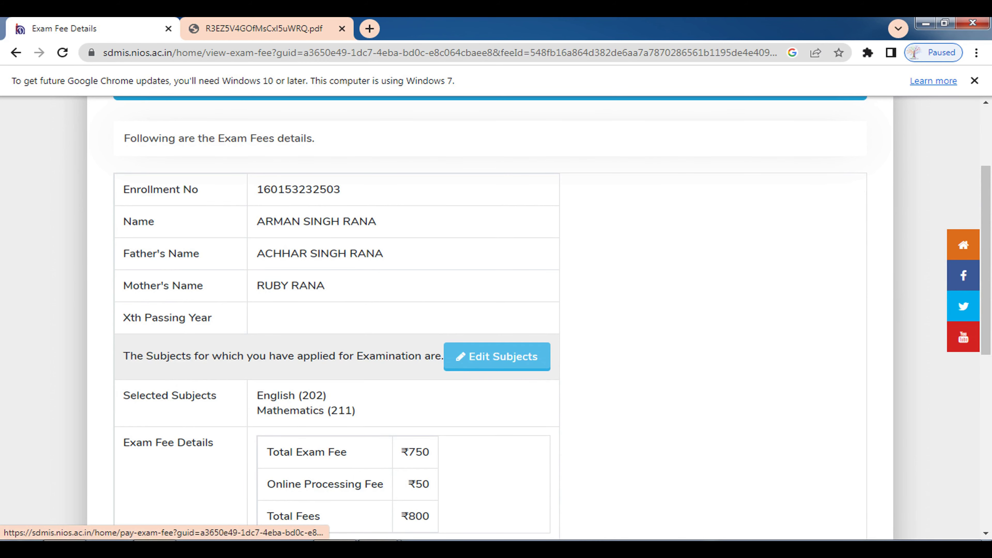
scroll(495, 318, down, 3)
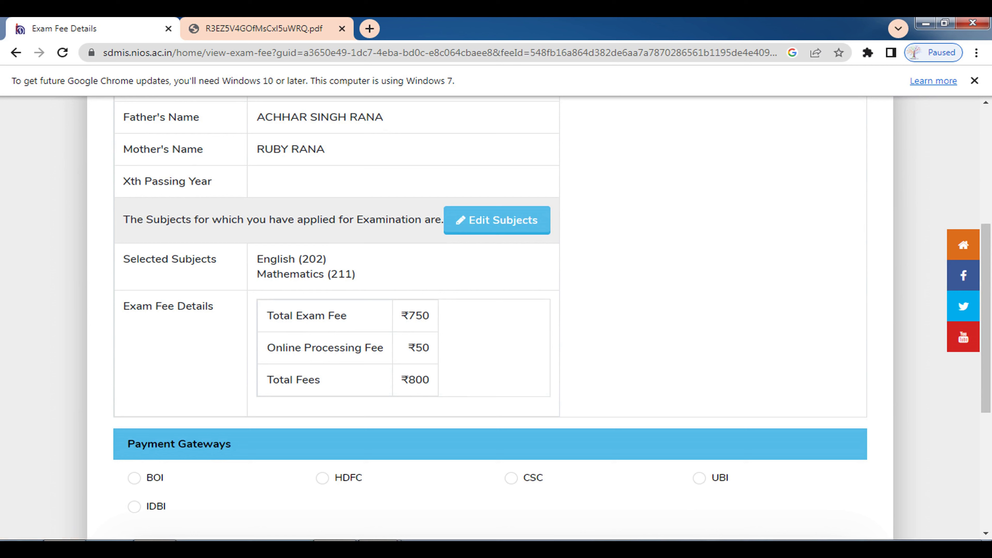
click(497, 220)
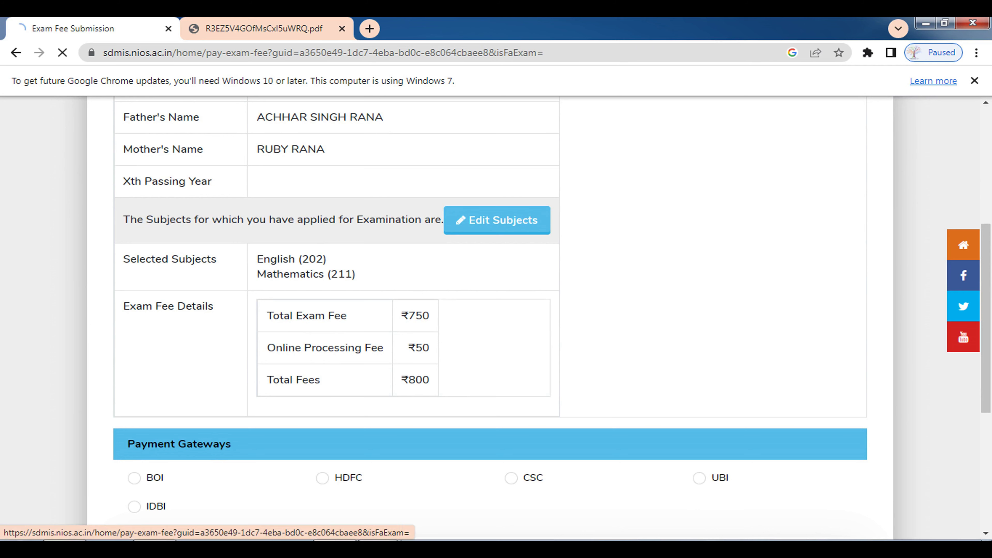
Re-tick English-202 and Mathematics-211 and submit the subject choice
scroll(496, 318, down, 5)
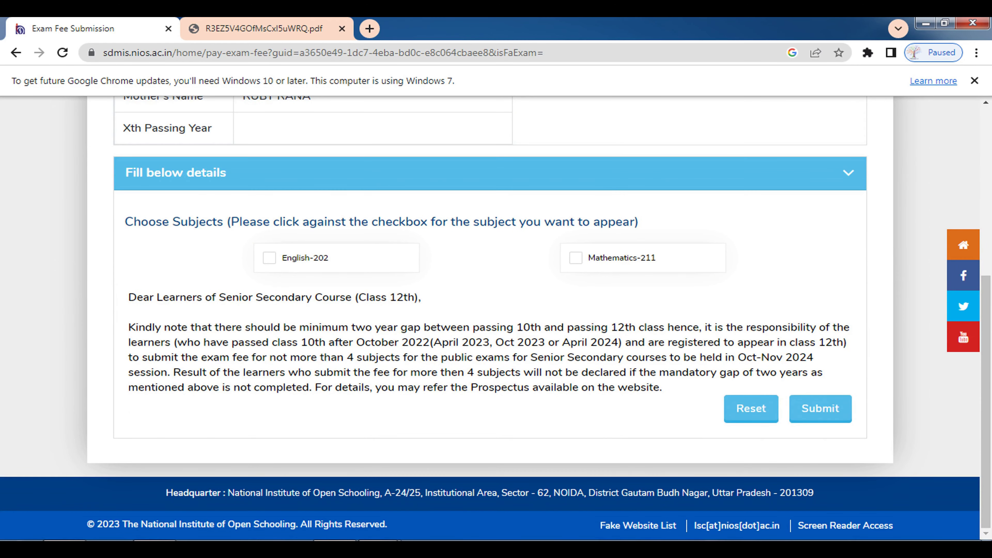
click(269, 258)
click(576, 258)
click(820, 408)
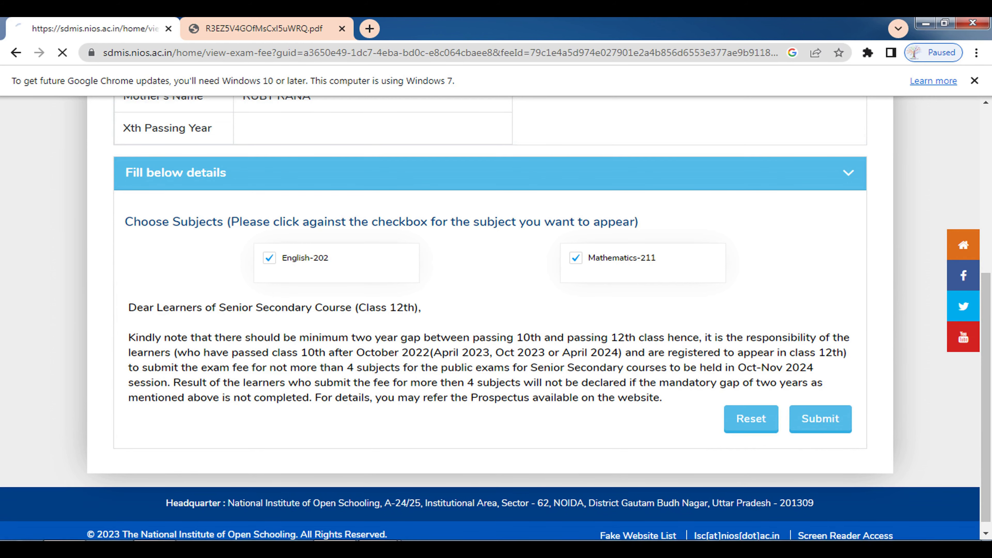
Scroll through the fee table listing English and Mathematics totalling ₹800 and the payment gateways
scroll(496, 313, down, 10)
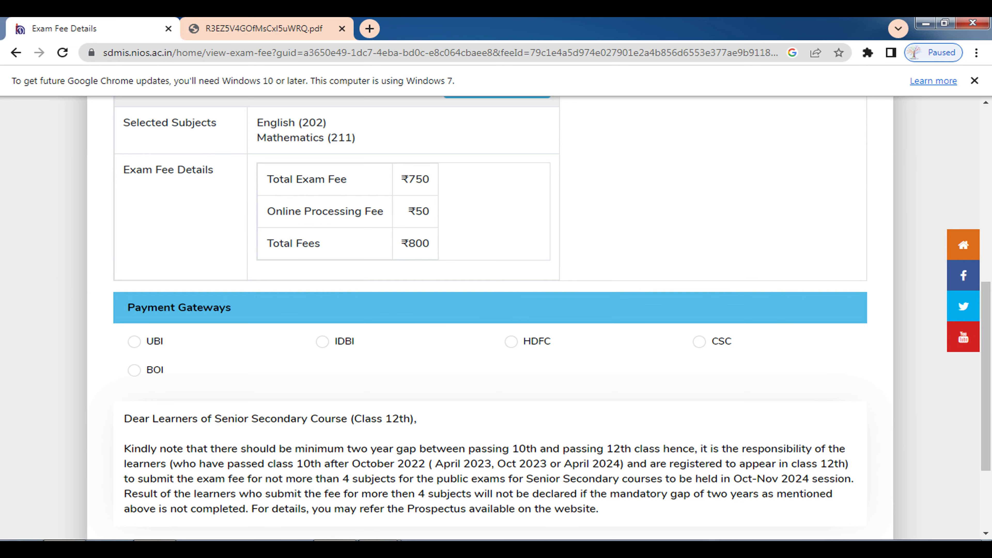
Select the HDFC payment gateway and make the ₹800 exam fee payment
click(510, 341)
scroll(495, 313, down, 3)
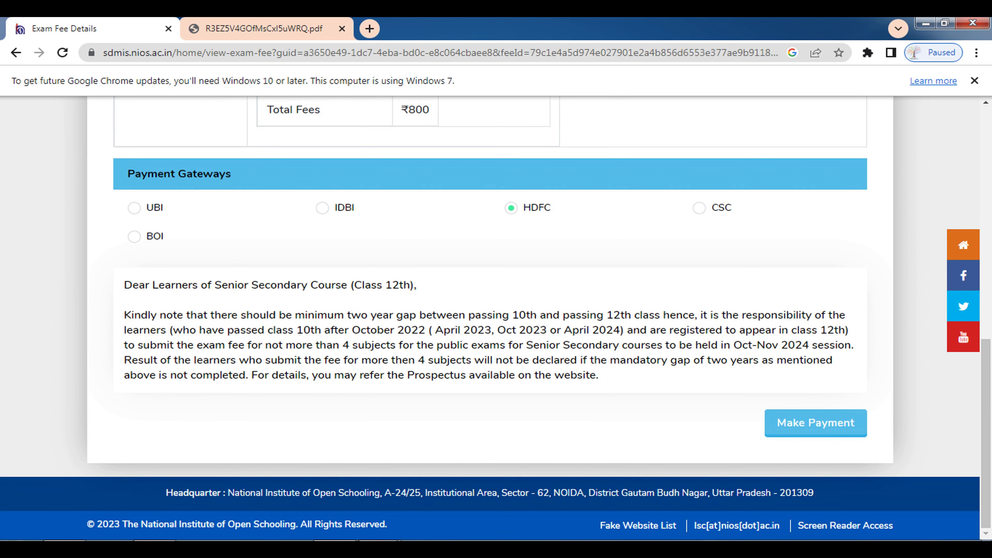
key(Return)
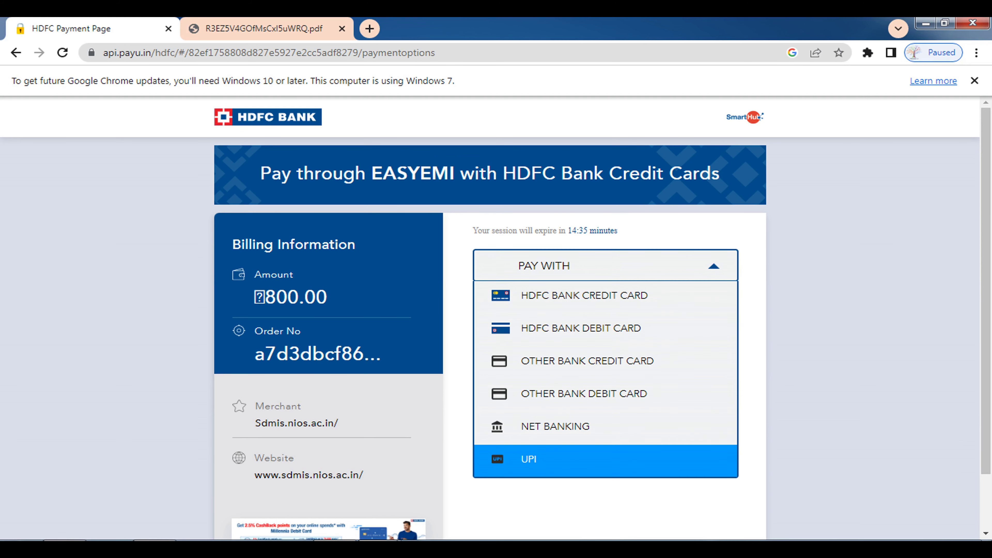
click(528, 459)
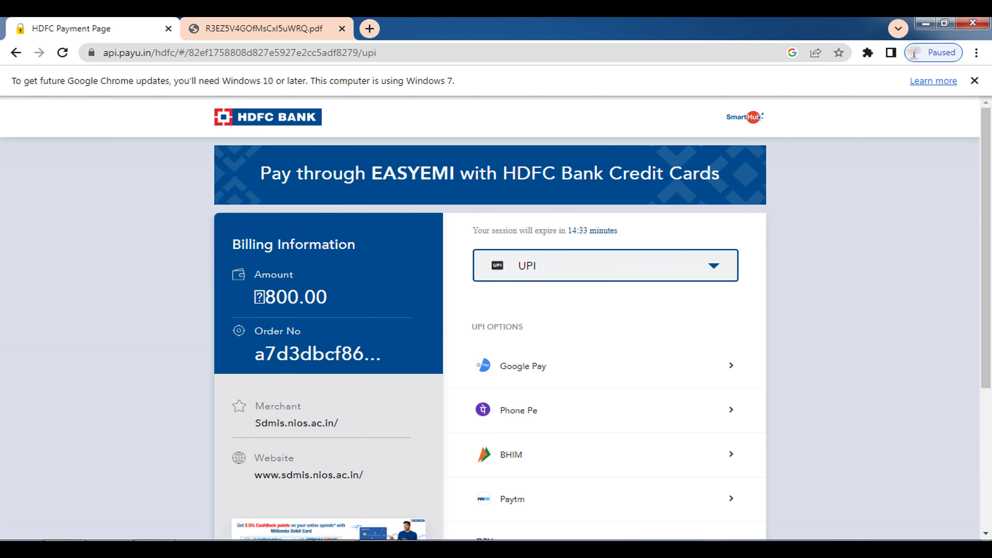
scroll(496, 318, down, 3)
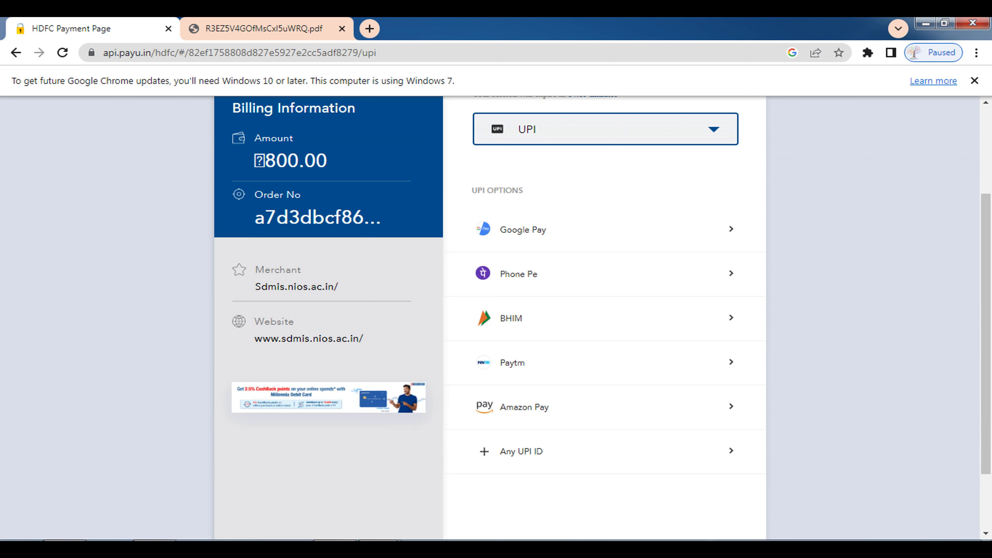
click(519, 273)
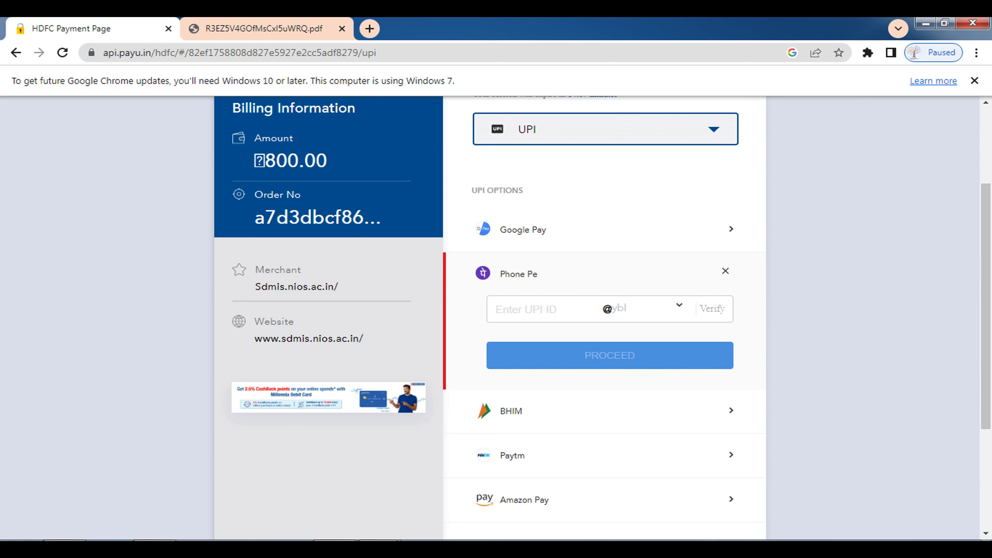
text(jyotisaini84)
key(Down)
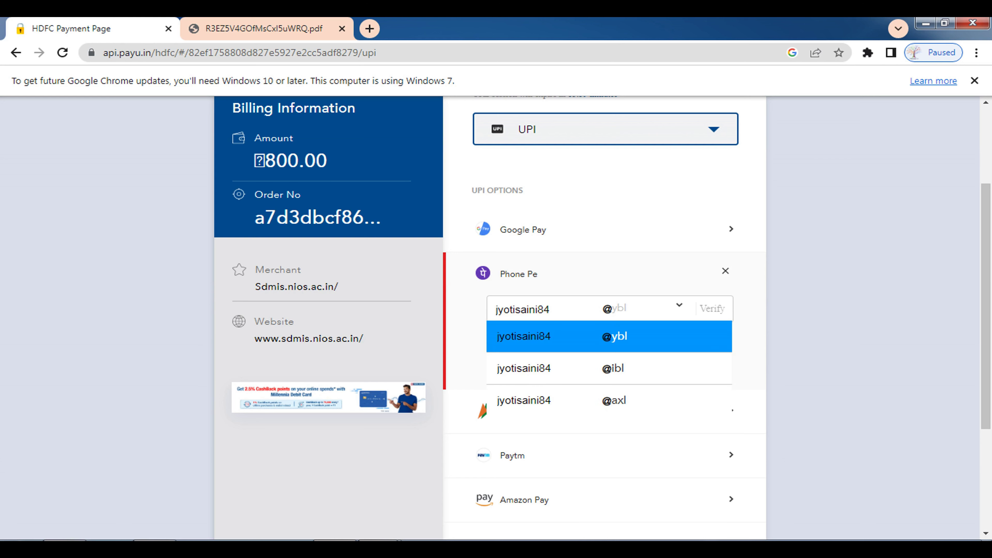